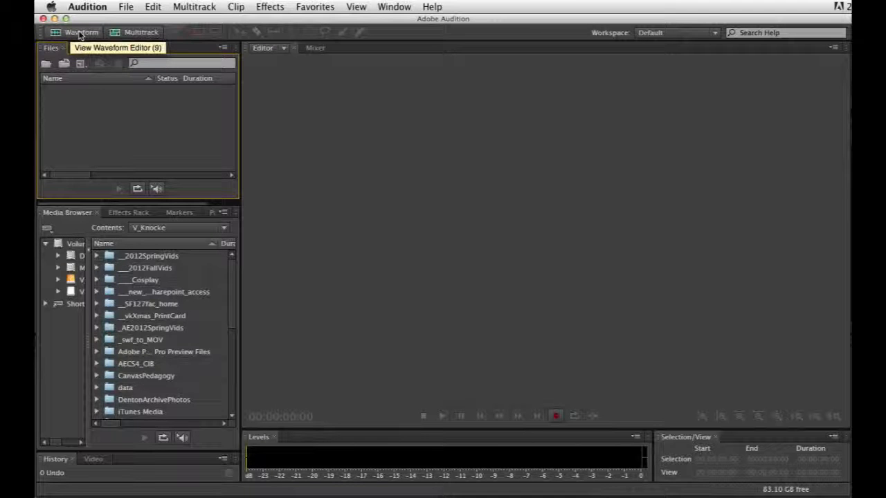
- Create a new audio file named Little Bird with a 44100 Hz sample rate, stereo channels and 32-bit float depth
{"action": "left_click", "coordinate": [81, 33]}
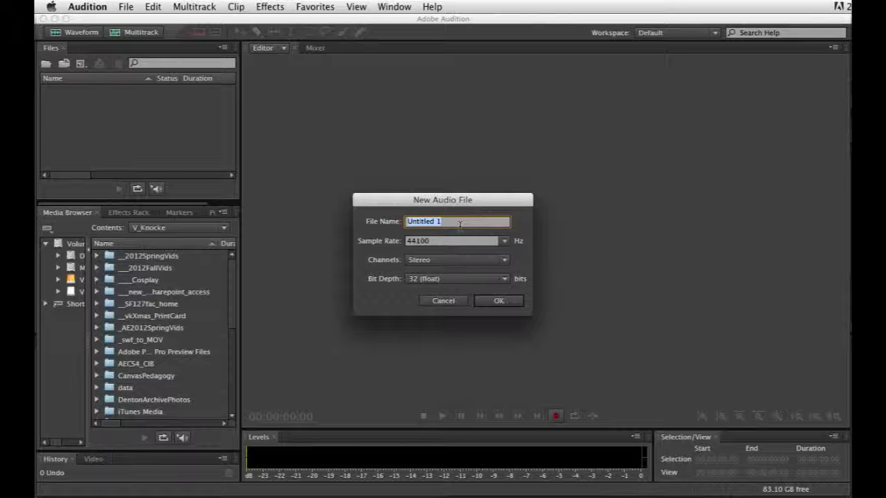
{"action": "type", "text": "Little Blue"}
{"action": "type", "text": "ird"}
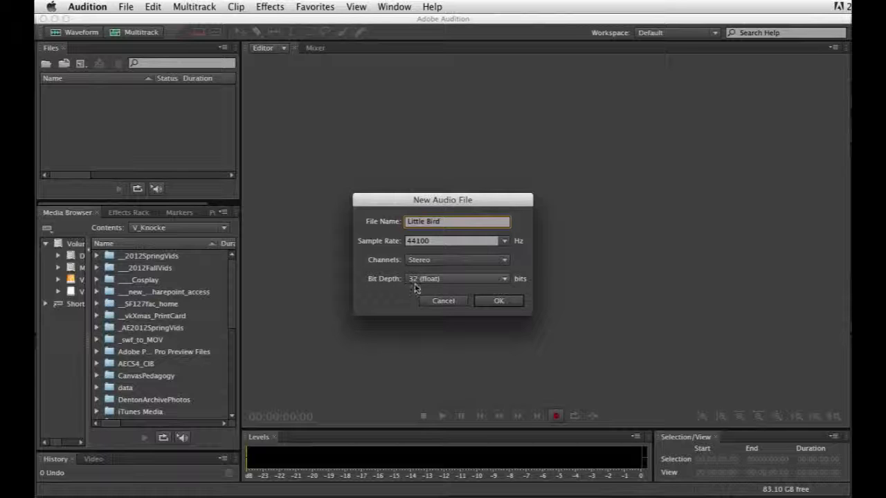
{"action": "left_click", "coordinate": [505, 280]}
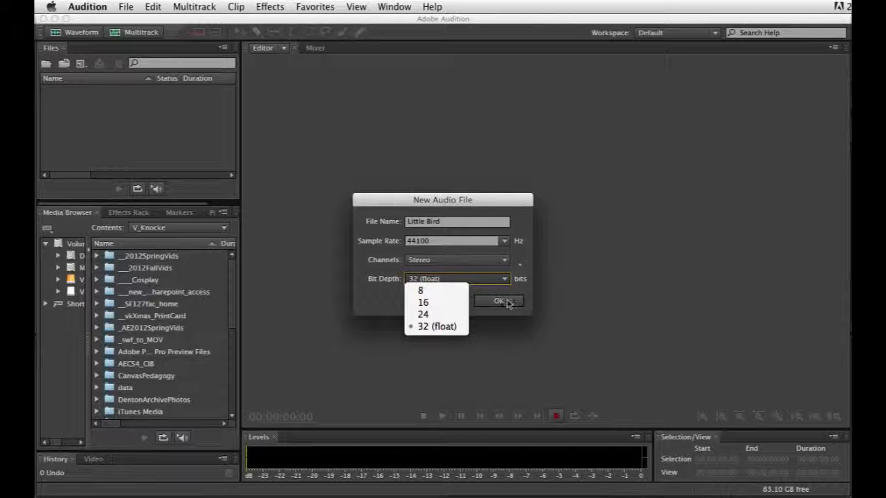
{"action": "left_click", "coordinate": [522, 291]}
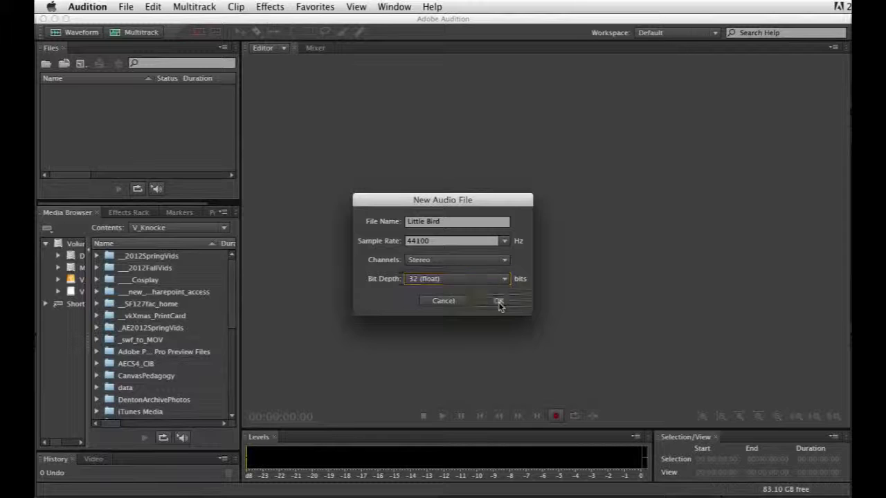
{"action": "left_click", "coordinate": [499, 302]}
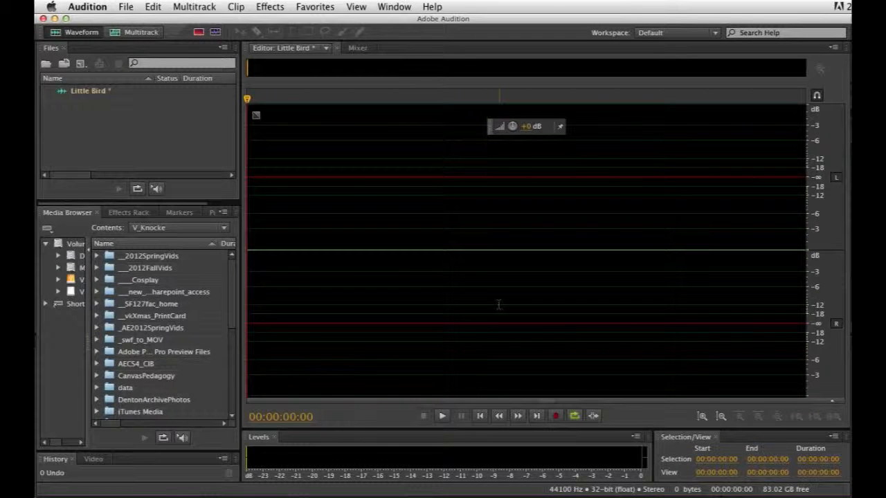
- Record about 30 seconds of spoken audio into the empty Little Bird file and stop recording
{"action": "left_click", "coordinate": [556, 415]}
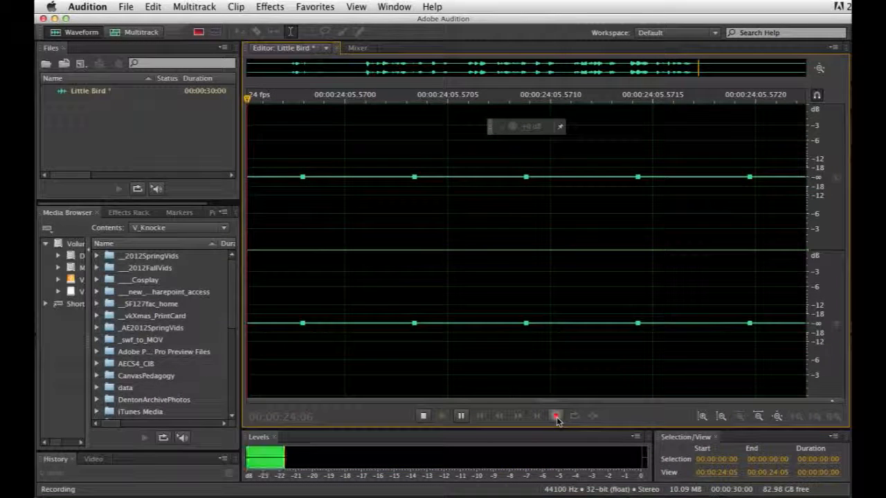
{"action": "left_click", "coordinate": [423, 416]}
{"action": "left_click", "coordinate": [423, 416]}
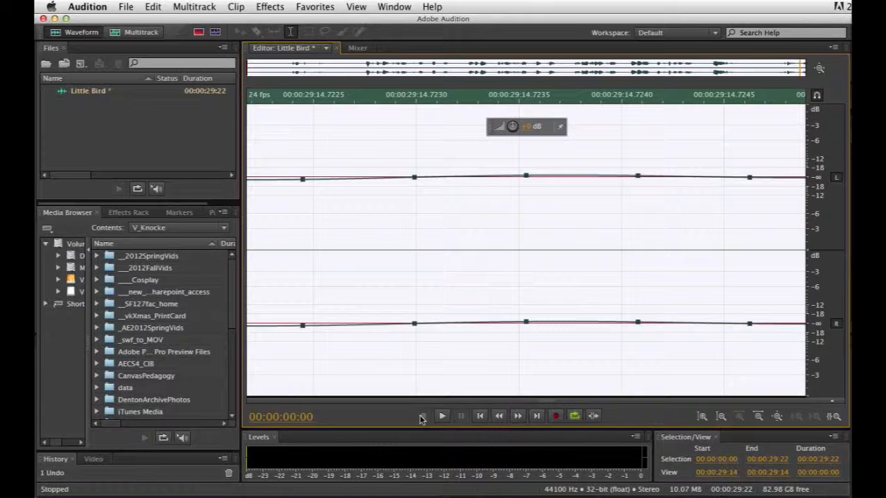
- Zoom the waveform out until the whole recording fits in view
{"action": "left_click", "coordinate": [57, 35]}
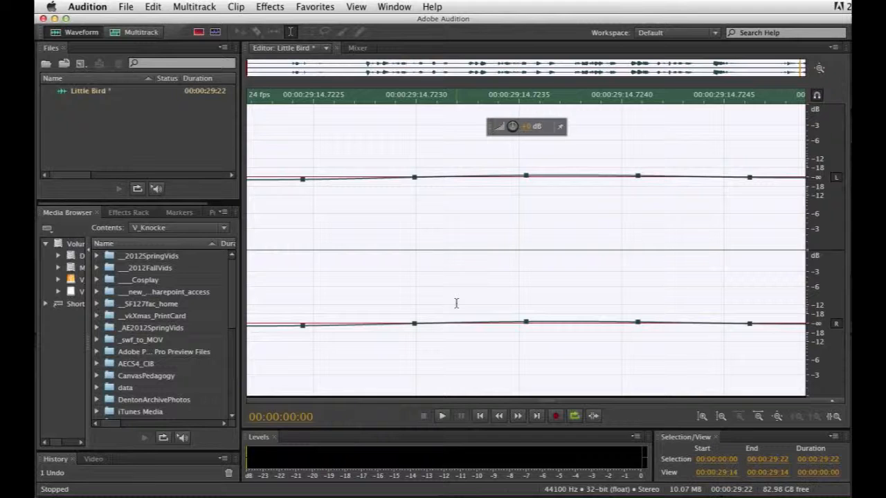
{"action": "key", "text": "minus"}
{"action": "key", "text": "minus"}
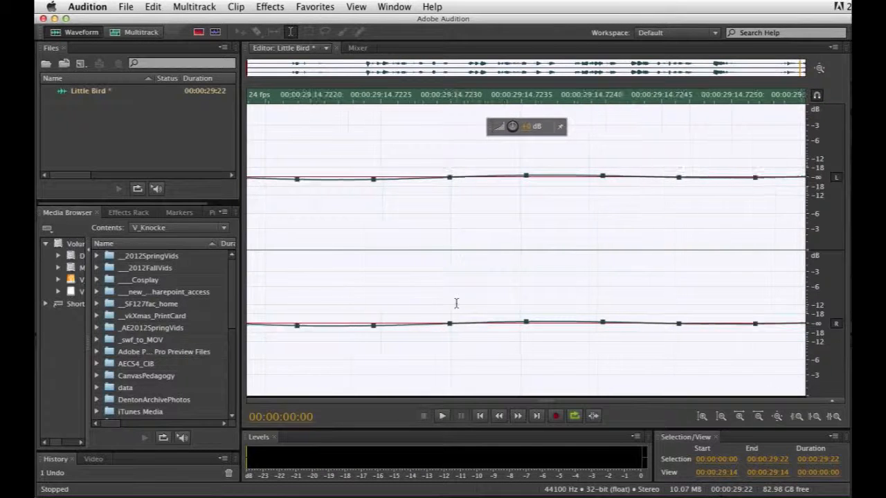
{"action": "key", "text": "minus"}
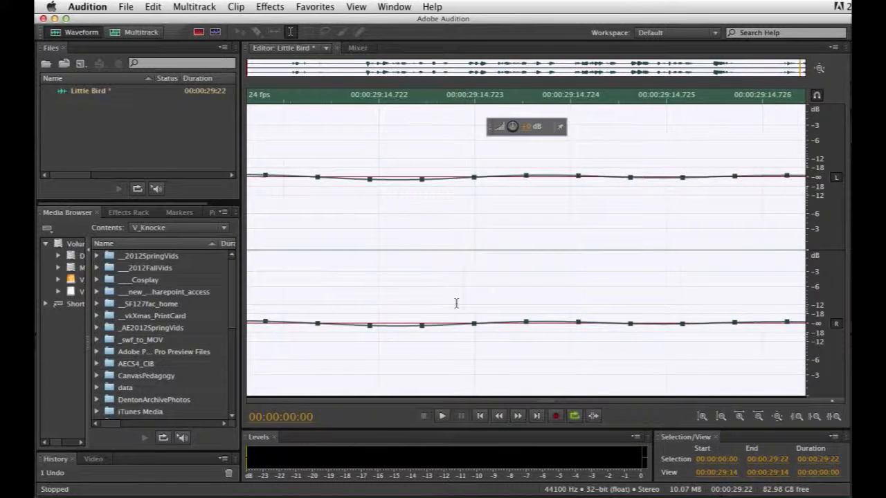
{"action": "key", "text": "minus"}
{"action": "key", "text": "minus"}
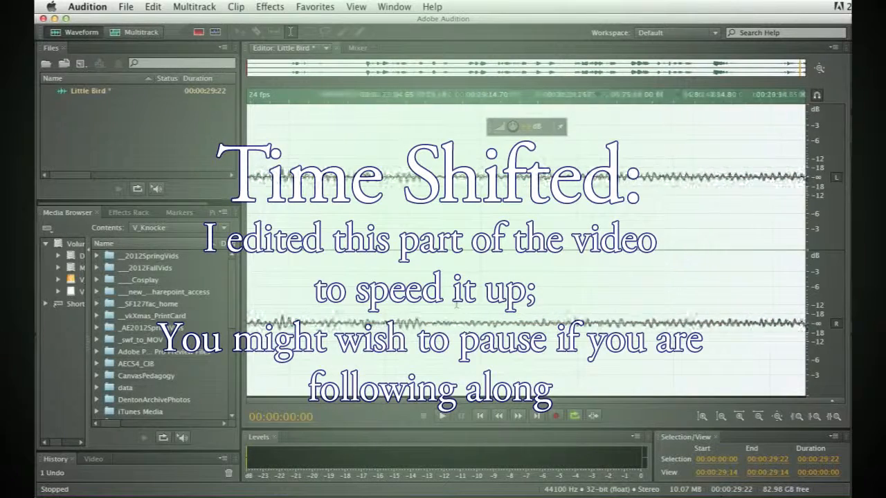
{"action": "key", "text": "minus"}
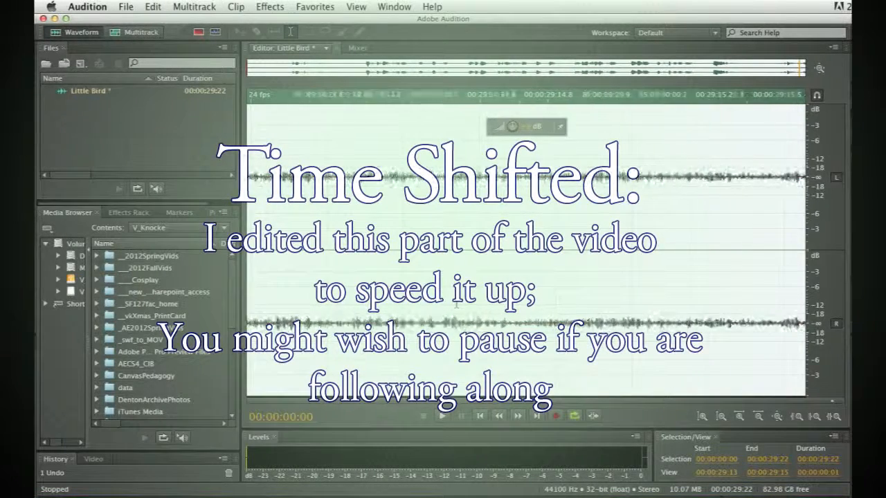
{"action": "key", "text": "minus"}
{"action": "key", "text": "minus"}
{"action": "key", "text": "minus"}
{"action": "key", "text": "minus"}
{"action": "key", "text": "minus"}
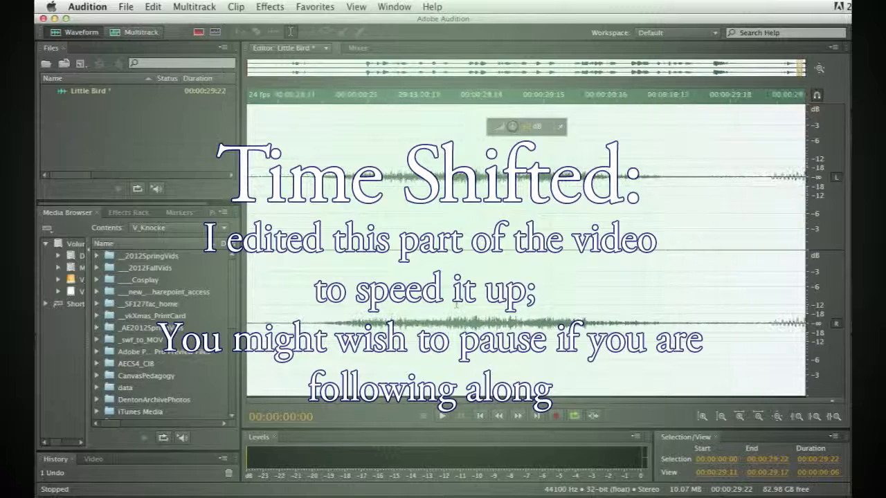
{"action": "key", "text": "minus"}
{"action": "key", "text": "minus"}
{"action": "key", "text": "minus"}
{"action": "key", "text": "minus"}
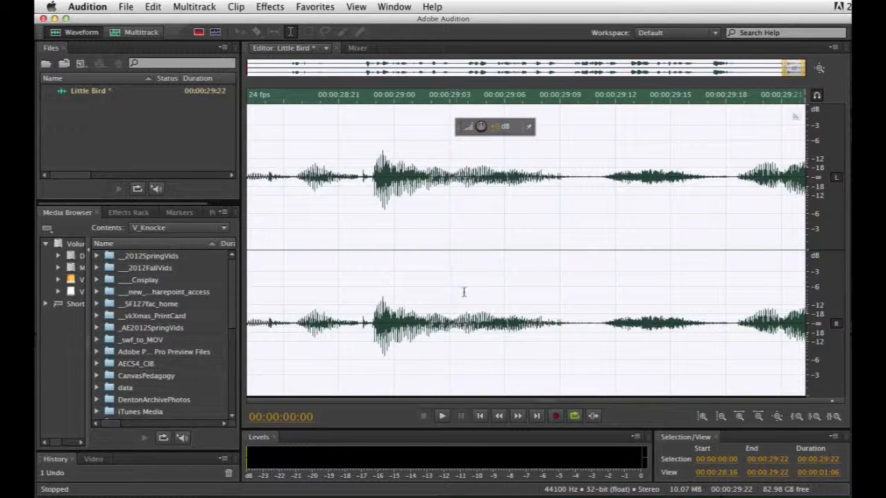
{"action": "key", "text": "minus"}
{"action": "key", "text": "minus"}
{"action": "key", "text": "minus"}
{"action": "key", "text": "minus"}
{"action": "key", "text": "minus"}
{"action": "key", "text": "minus"}
{"action": "key", "text": "minus"}
{"action": "key", "text": "minus"}
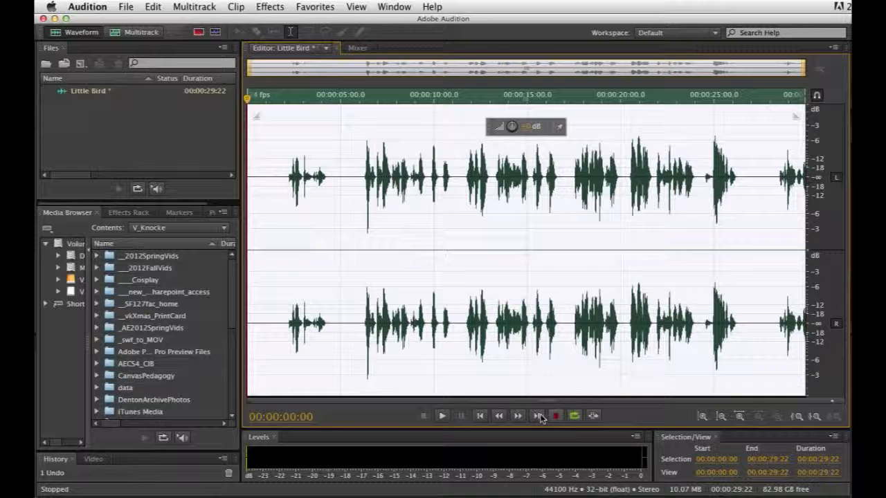
- Play the opening of the recording and trim the unwanted audio and silence from its start and end
{"action": "left_click", "coordinate": [441, 417]}
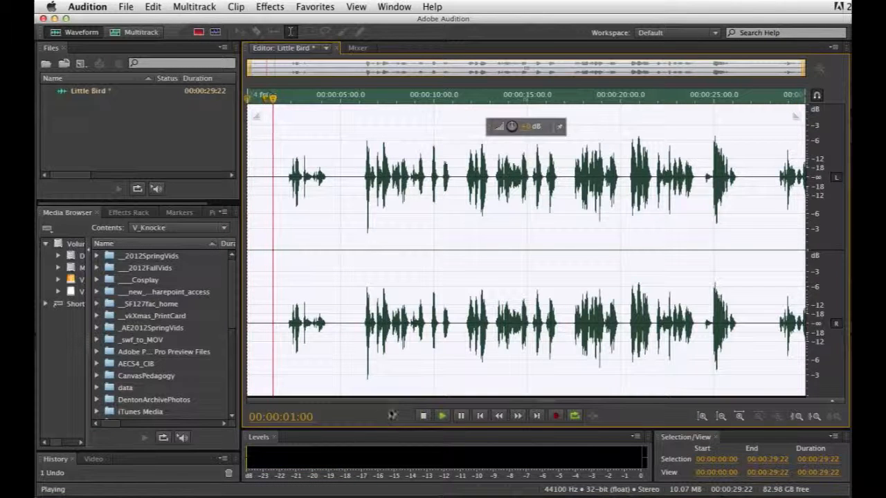
{"action": "left_click", "coordinate": [423, 416]}
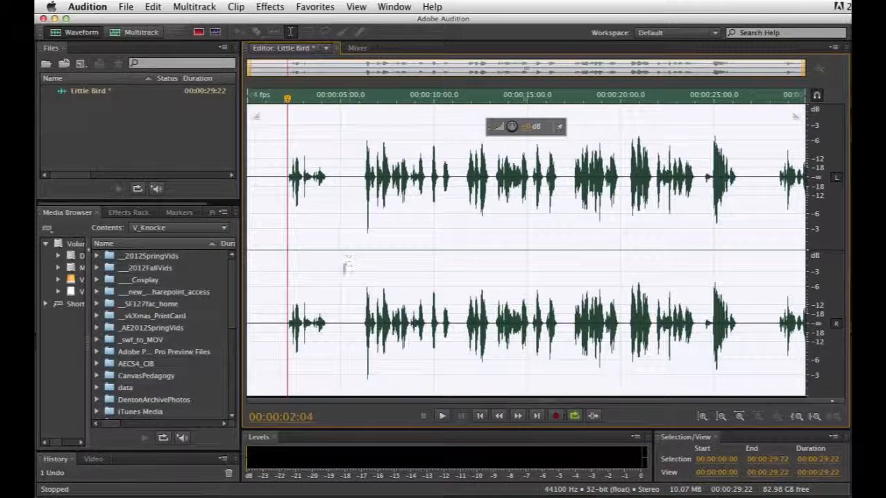
{"action": "left_click", "coordinate": [342, 265]}
{"action": "left_click_drag", "start_coordinate": [339, 266], "coordinate": [210, 276]}
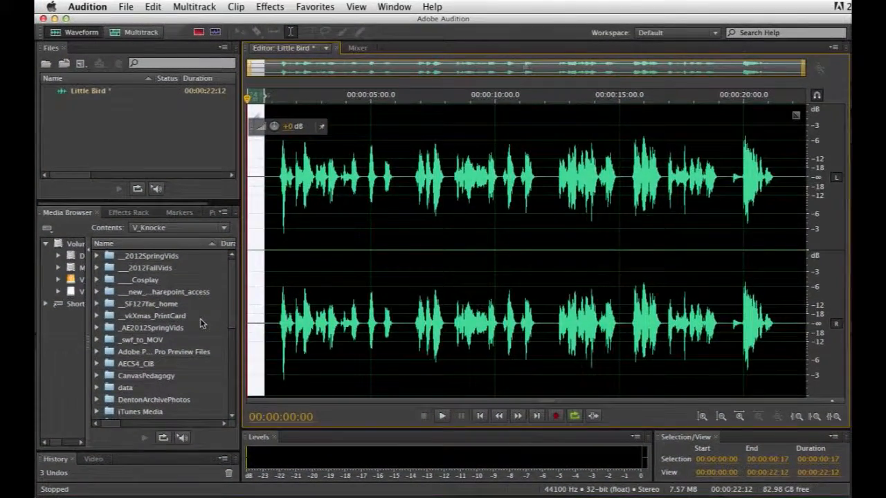
{"action": "key", "text": "Delete"}
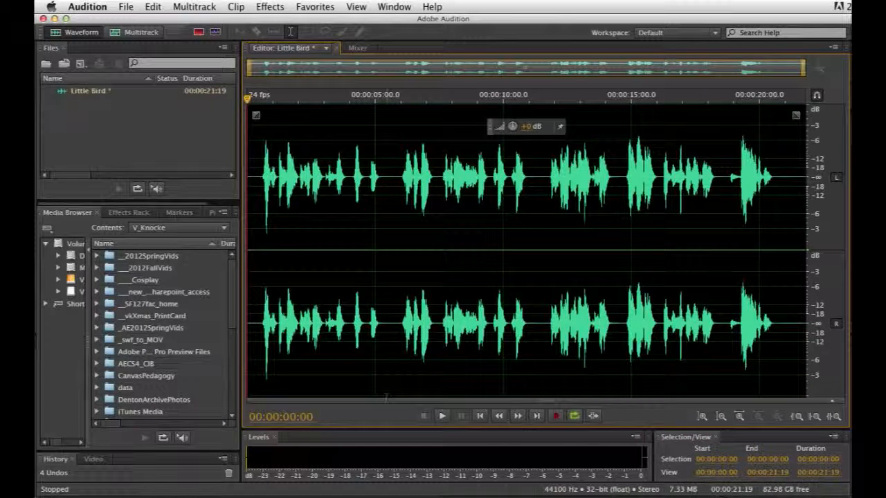
{"action": "left_click", "coordinate": [538, 416]}
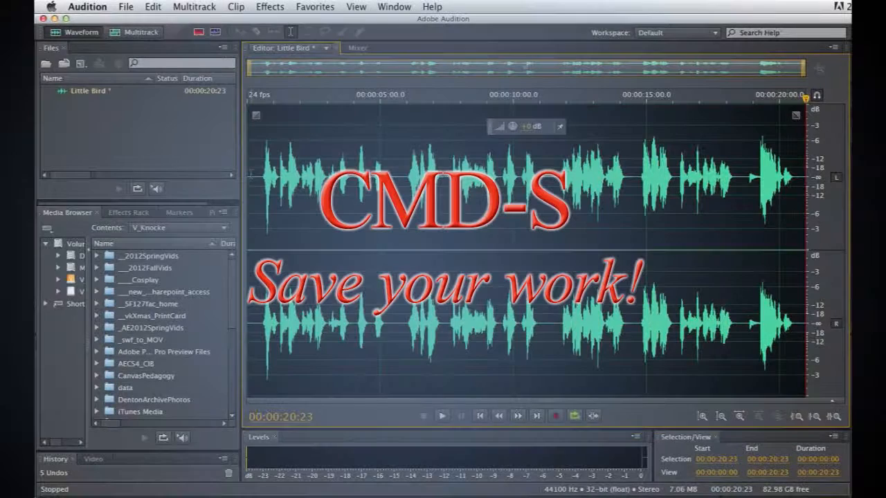
- Save the trimmed recording as Little Bird.wav in Wave PCM format
{"action": "key", "text": "super+s"}
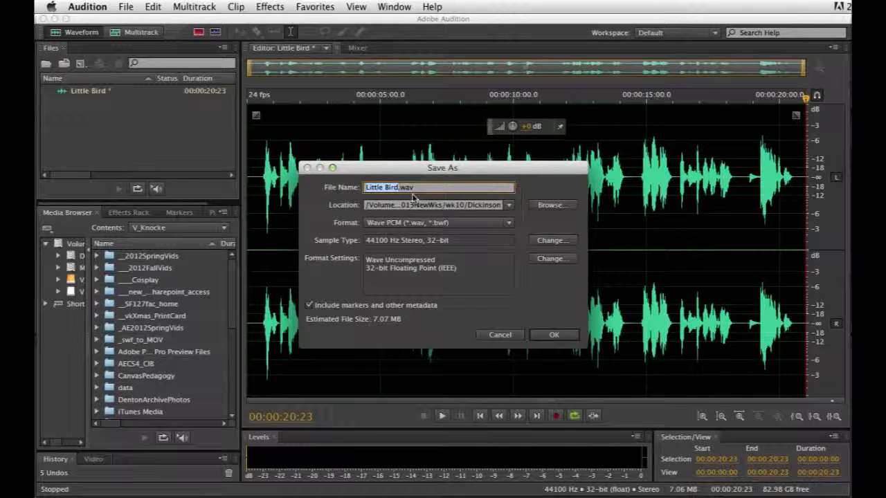
{"action": "left_click", "coordinate": [509, 224]}
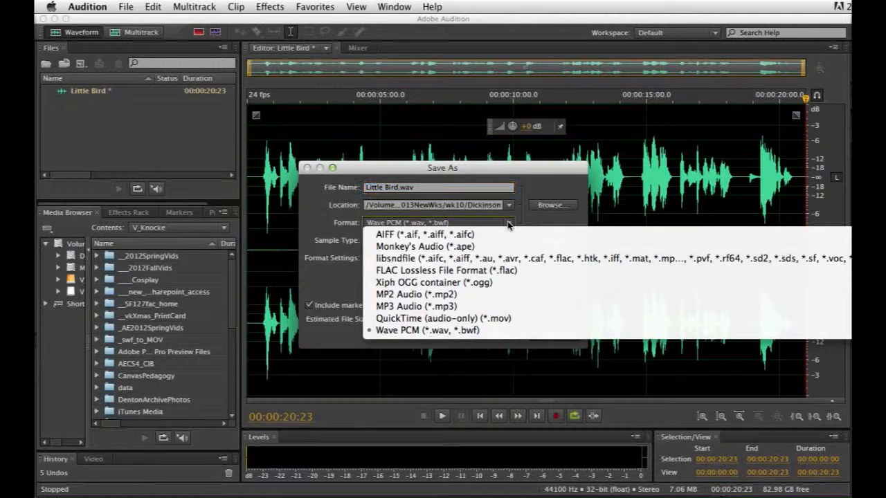
{"action": "left_click", "coordinate": [427, 331]}
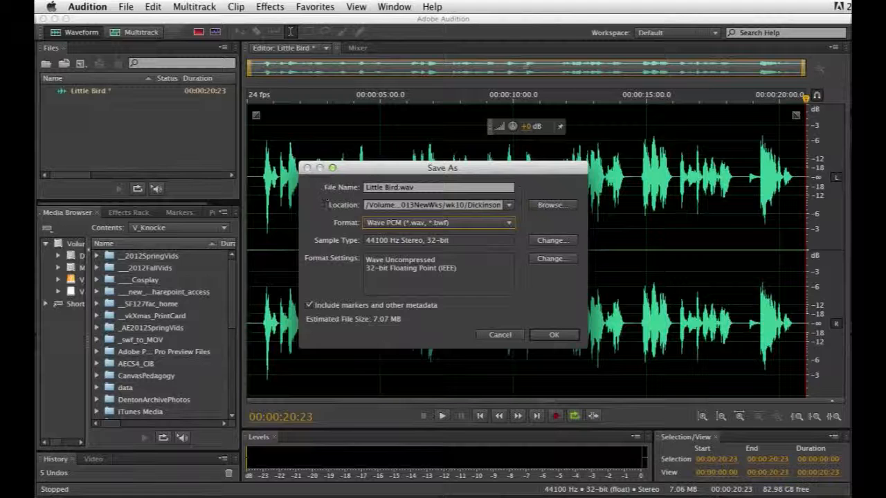
{"action": "left_click", "coordinate": [550, 205]}
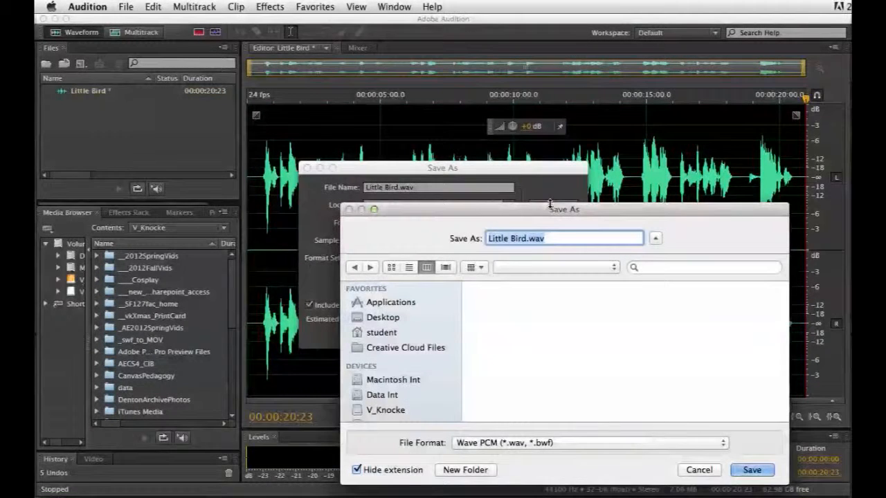
- Open the Dynamics Processing effect and add a low curve point at about -86 dB, pulled below the diagonal
{"action": "left_click", "coordinate": [269, 6]}
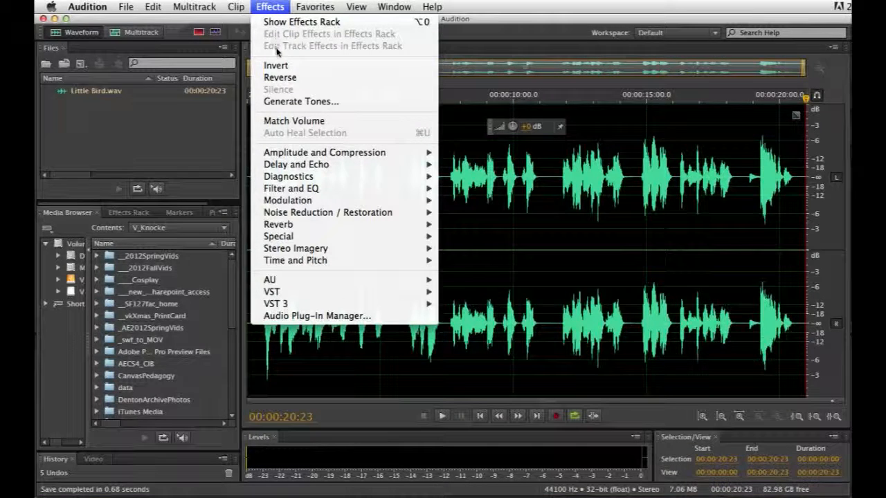
{"action": "mouse_move", "coordinate": [312, 152]}
{"action": "mouse_move", "coordinate": [329, 219]}
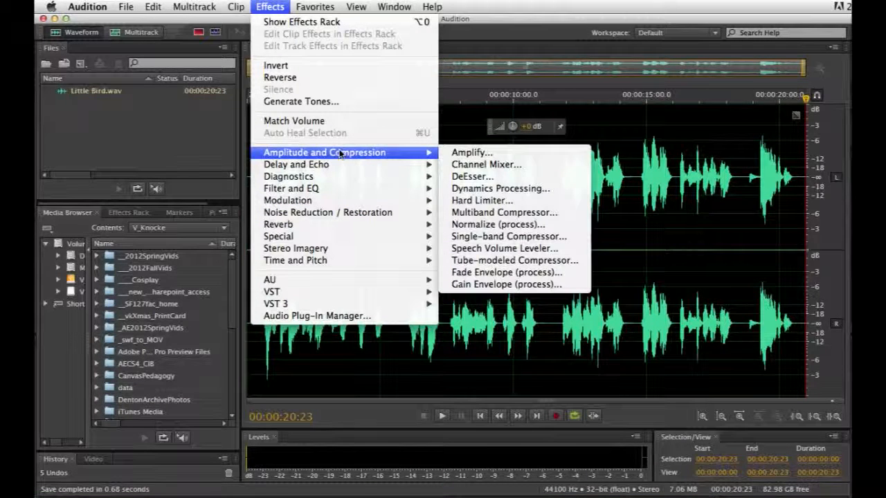
{"action": "left_click", "coordinate": [500, 189]}
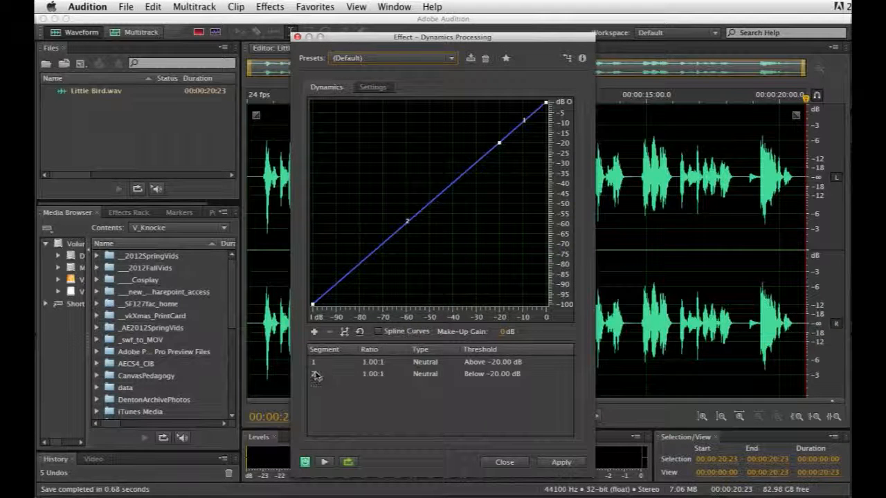
{"action": "left_click", "coordinate": [337, 283]}
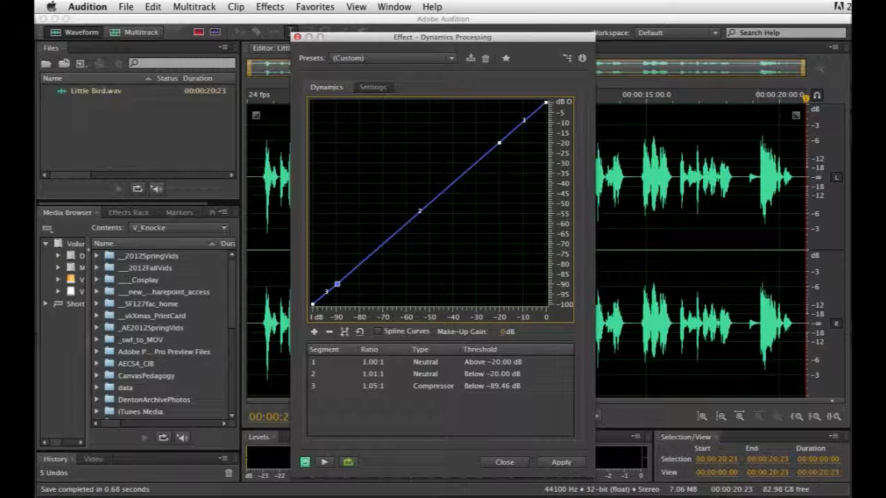
{"action": "left_click_drag", "start_coordinate": [337, 284], "coordinate": [344, 295]}
- Raise the upper curve point above the diagonal at a threshold of about -23 dB and slightly lower the curve's 0 dB end point
{"action": "left_click_drag", "start_coordinate": [499, 143], "coordinate": [498, 120]}
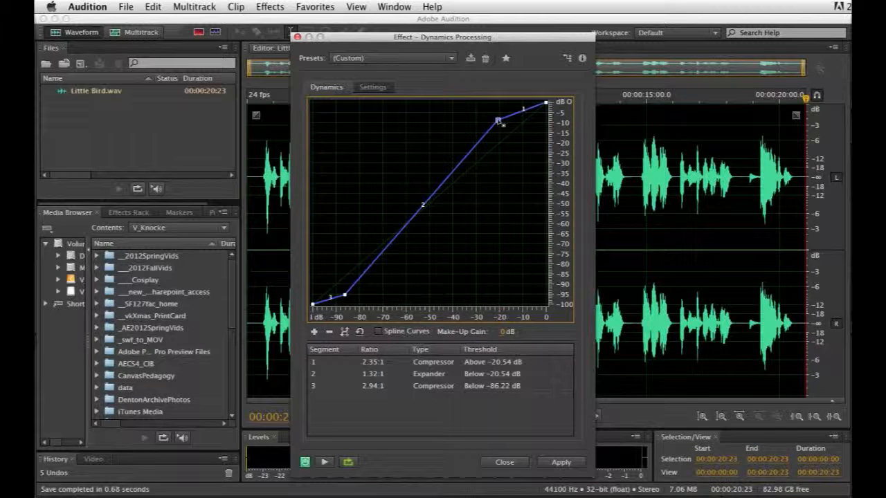
{"action": "left_click_drag", "start_coordinate": [546, 103], "coordinate": [547, 105]}
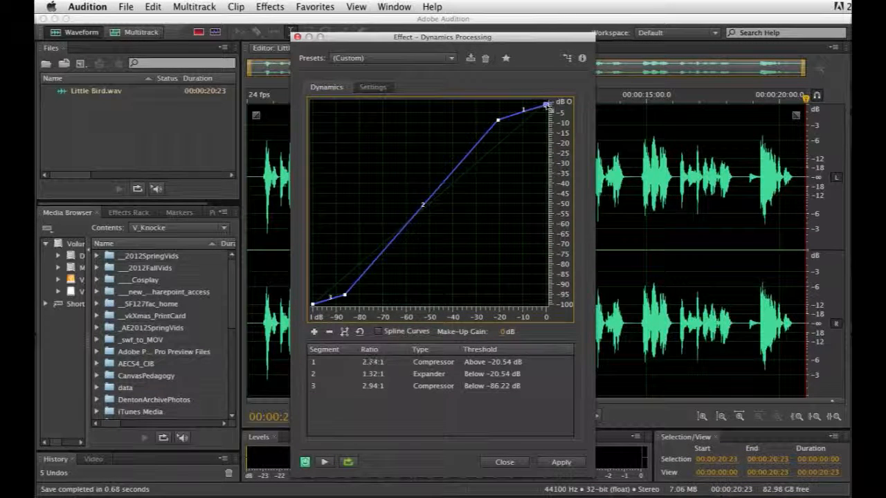
{"action": "left_click_drag", "start_coordinate": [497, 120], "coordinate": [491, 124]}
- While previewing the effect, move the upper curve point to about -30 dB, the low point to about -81 dB, and lower the curve's end point
{"action": "left_click", "coordinate": [324, 462]}
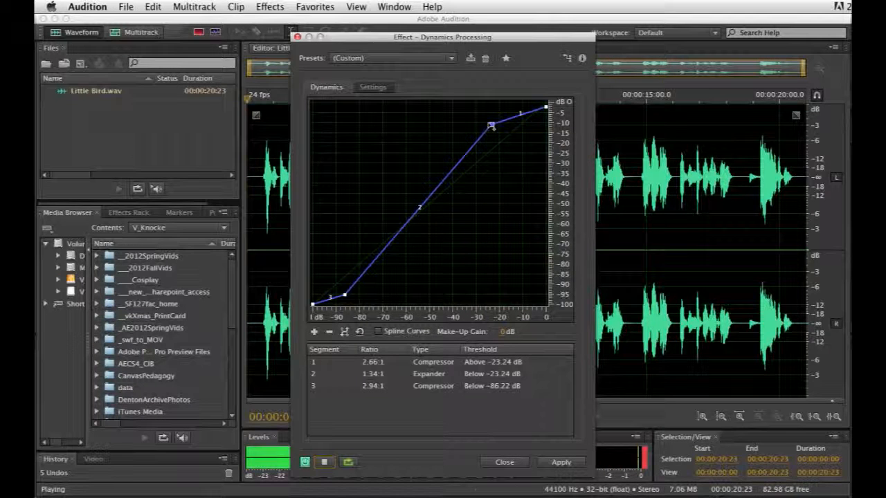
{"action": "left_click_drag", "start_coordinate": [492, 125], "coordinate": [477, 137]}
{"action": "left_click_drag", "start_coordinate": [547, 108], "coordinate": [546, 116]}
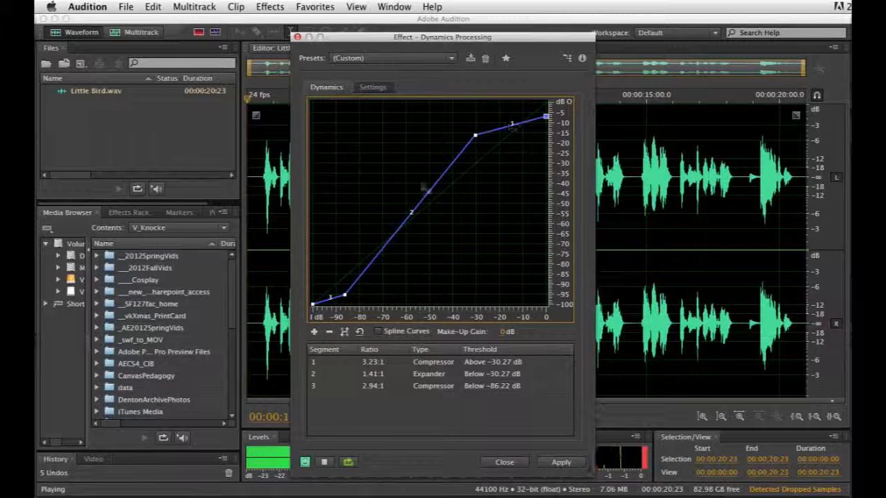
{"action": "left_click_drag", "start_coordinate": [346, 296], "coordinate": [356, 289]}
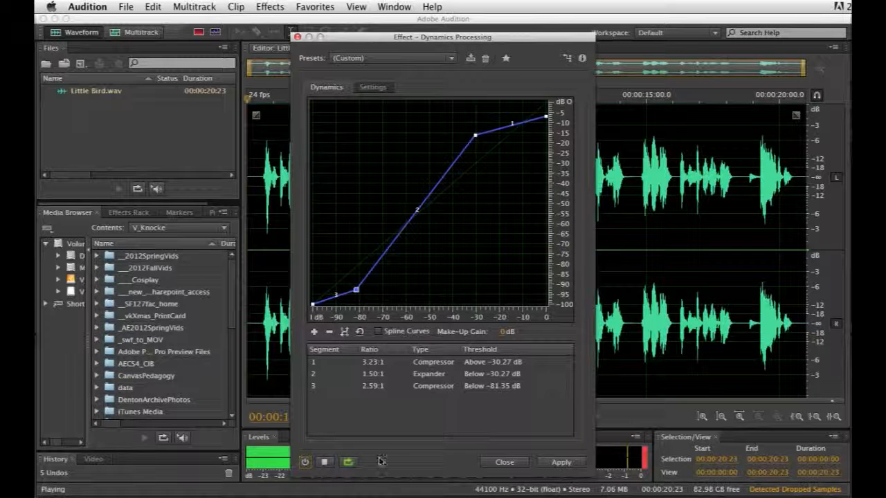
{"action": "left_click", "coordinate": [305, 462]}
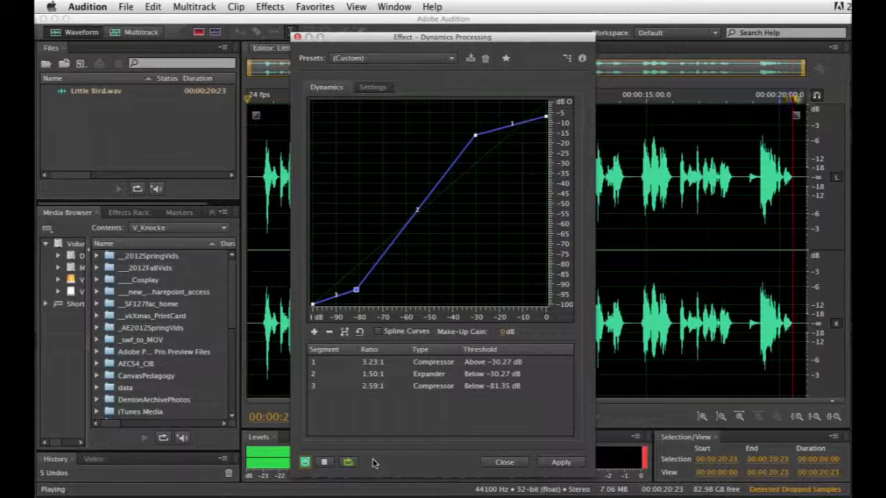
{"action": "left_click", "coordinate": [324, 462]}
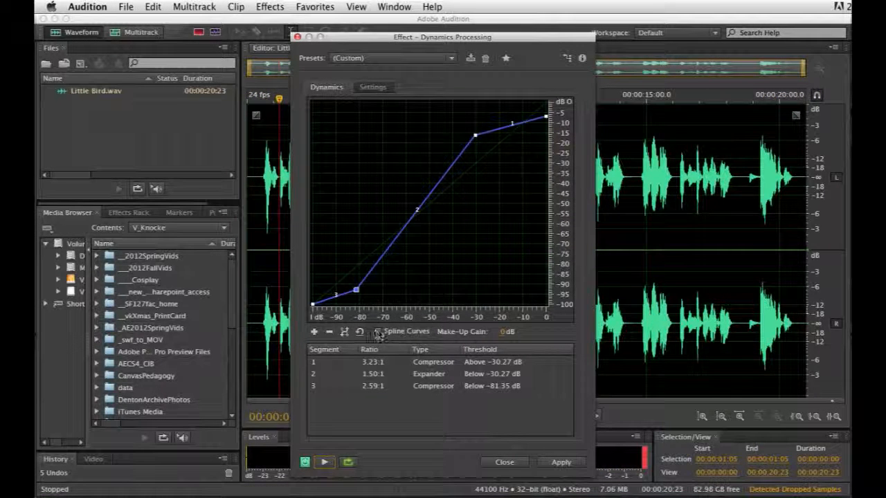
- Smooth the dynamics curve with Spline Curves and preview the recording with the effect
{"action": "left_click", "coordinate": [378, 332]}
{"action": "left_click", "coordinate": [324, 462]}
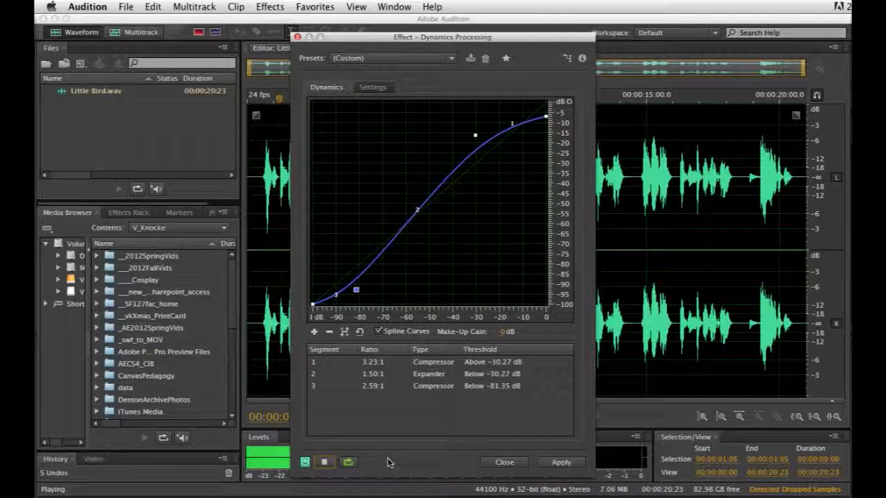
{"action": "left_click", "coordinate": [324, 463]}
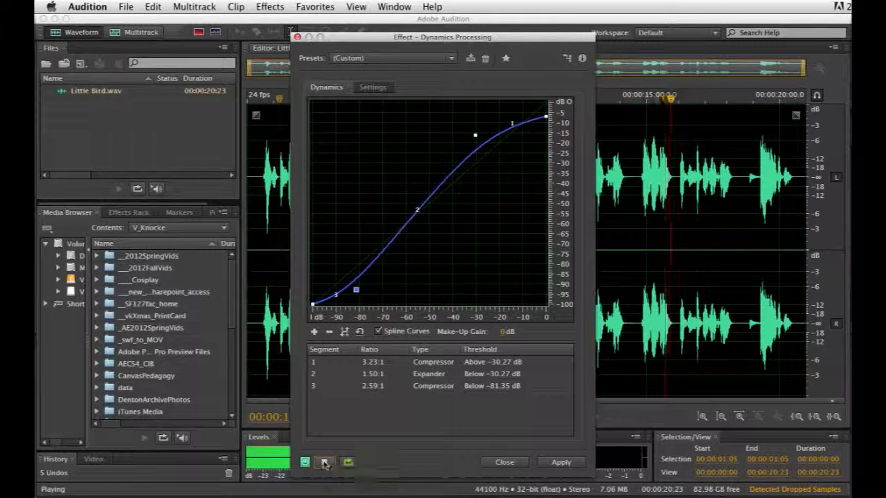
- Set the Gain Processor release time to about 294 ms and preview the recording, switching the effect off and on again to compare
{"action": "left_click", "coordinate": [372, 87]}
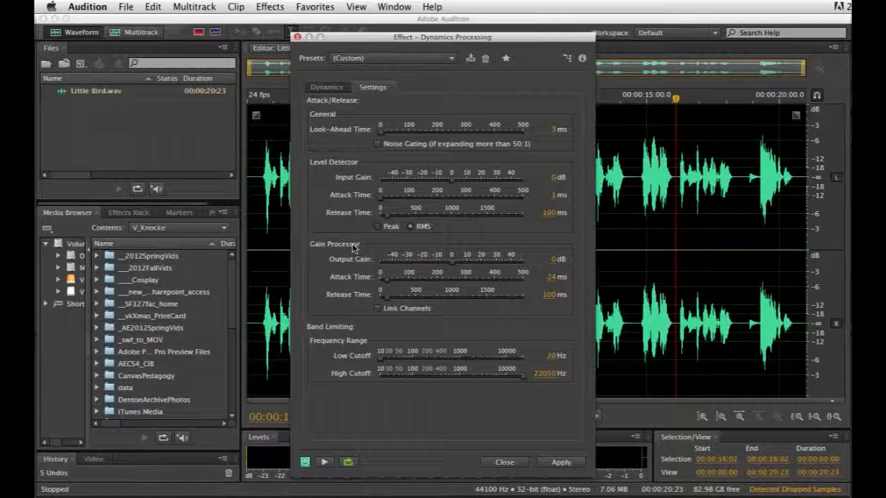
{"action": "left_click_drag", "start_coordinate": [386, 301], "coordinate": [402, 303]}
{"action": "left_click", "coordinate": [325, 462]}
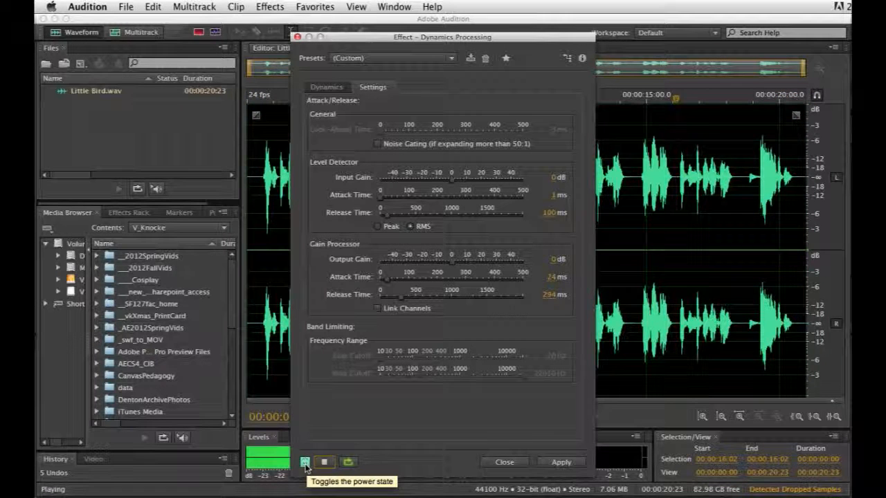
{"action": "left_click", "coordinate": [305, 466]}
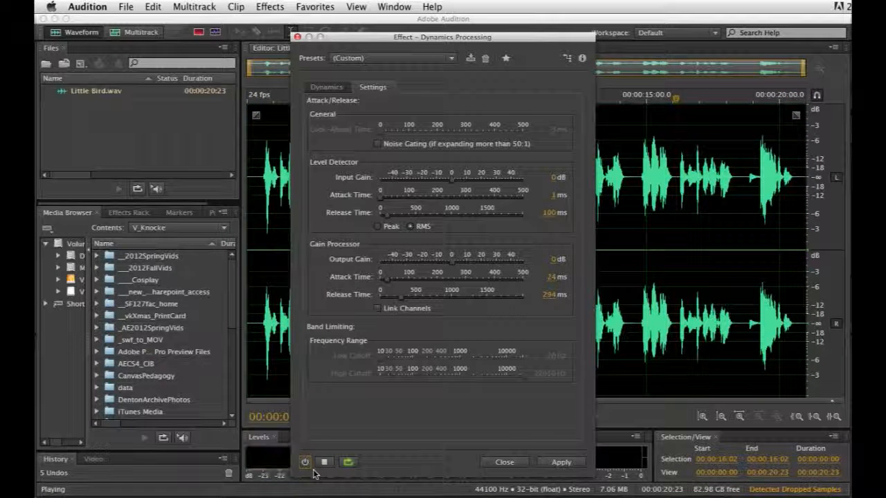
{"action": "left_click", "coordinate": [305, 462]}
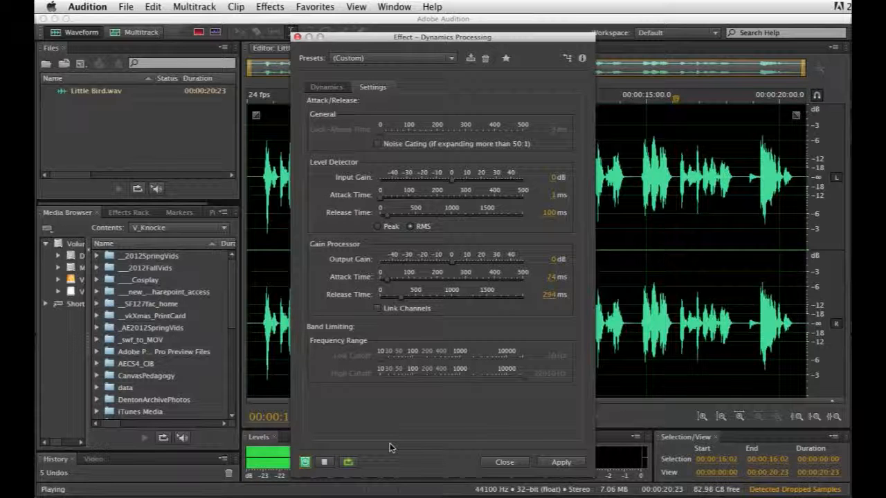
{"action": "left_click", "coordinate": [327, 463]}
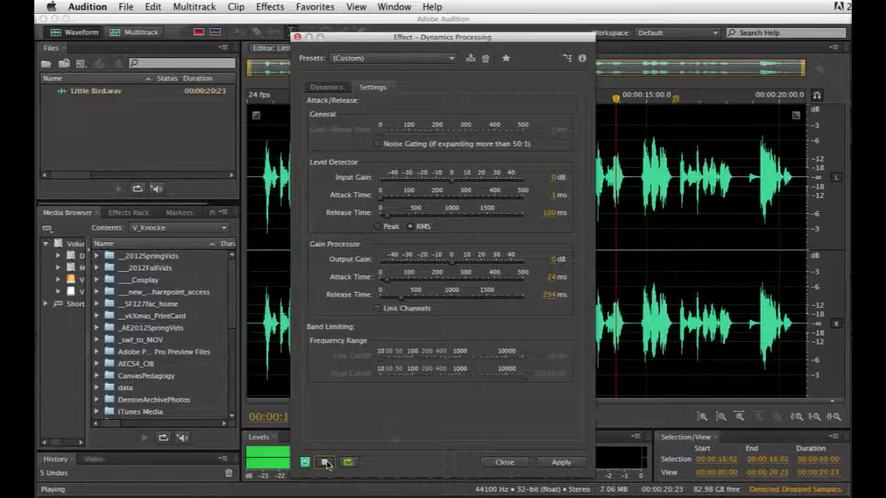